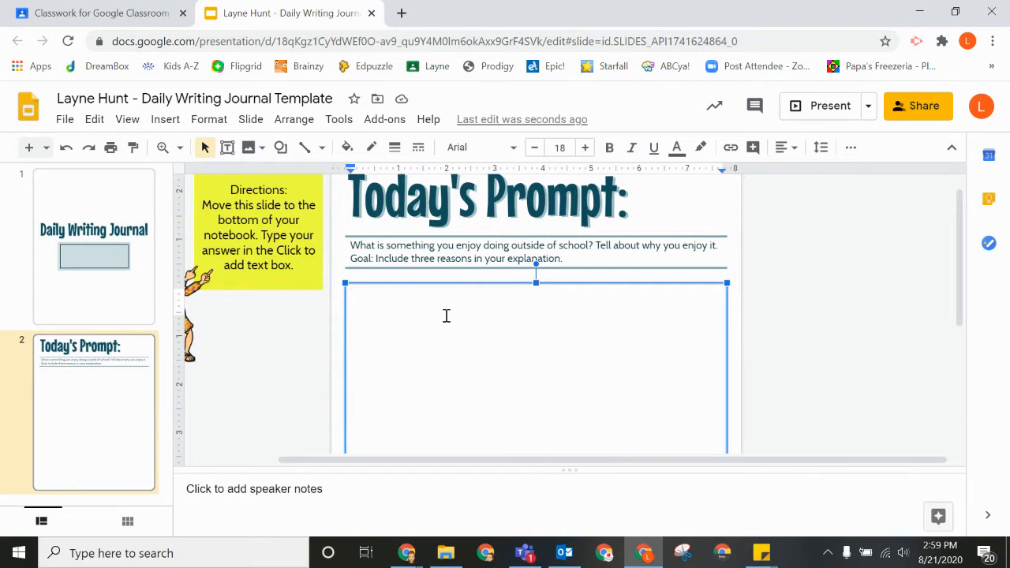
Answer the prompt in the slide's response box with "My favorite thing to do outside of school is play baseball.".
type("M")
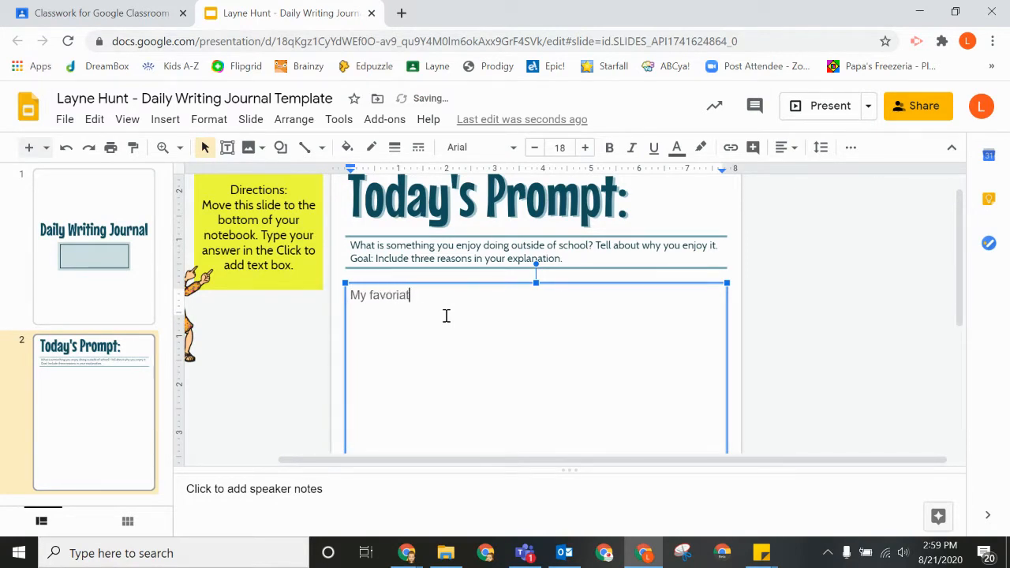
type("y favorite thing to do outside of school is play baseball.")
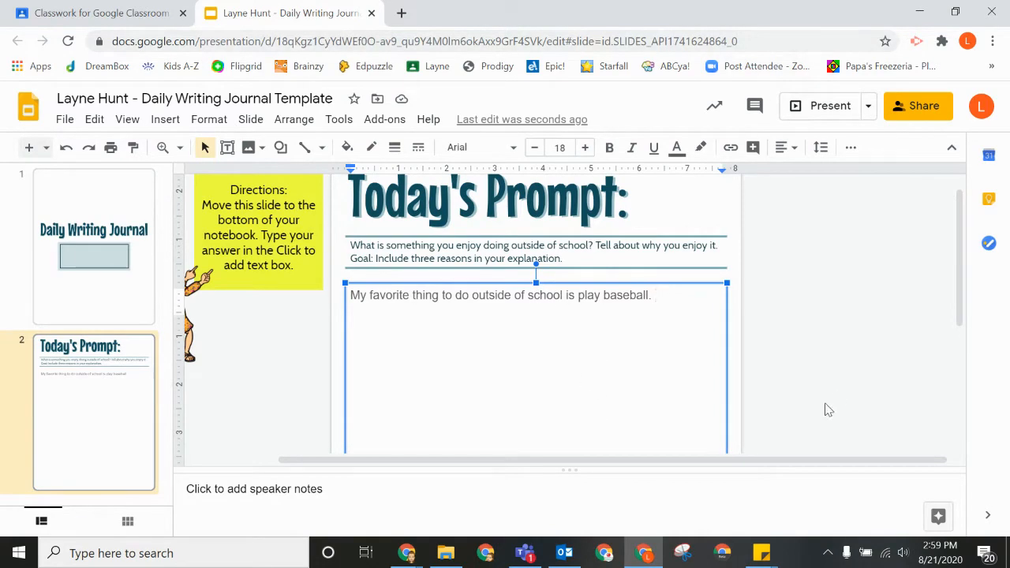
Switch to the teacher's Chrome window and open the student's Daily Writing Journal submission in Classroom to examine the answered prompt slide.
left_click(410, 550)
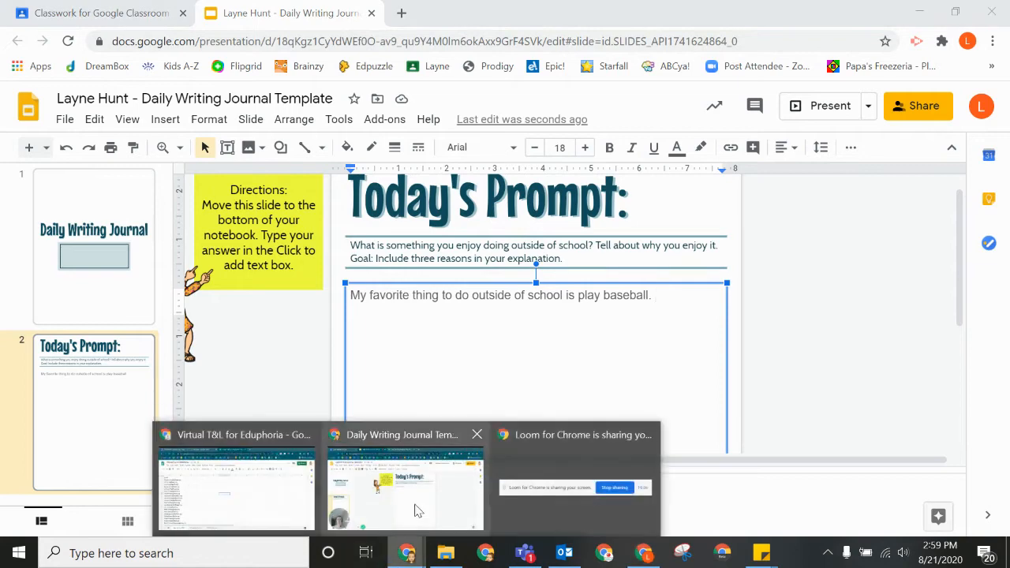
left_click(418, 498)
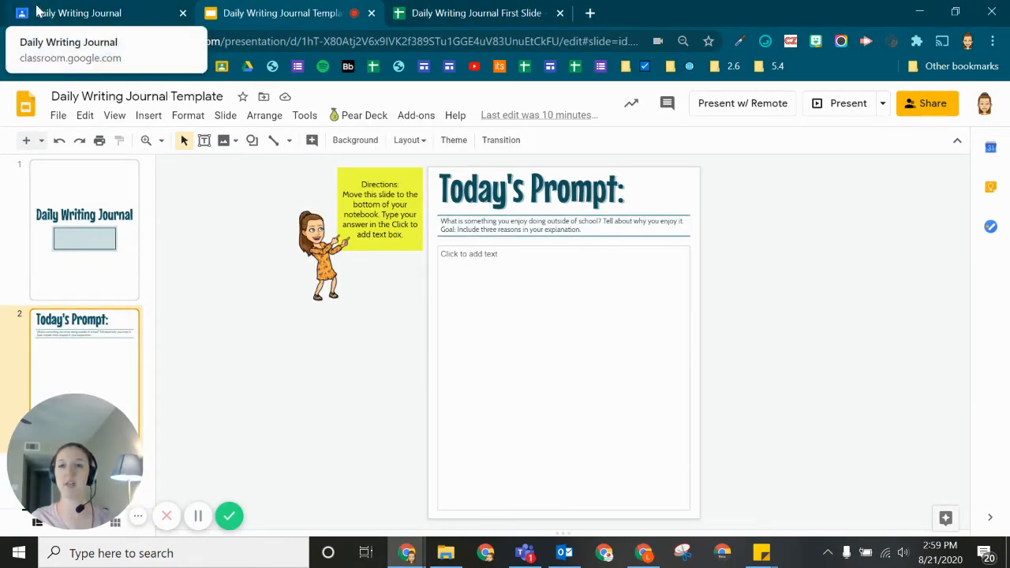
left_click(57, 14)
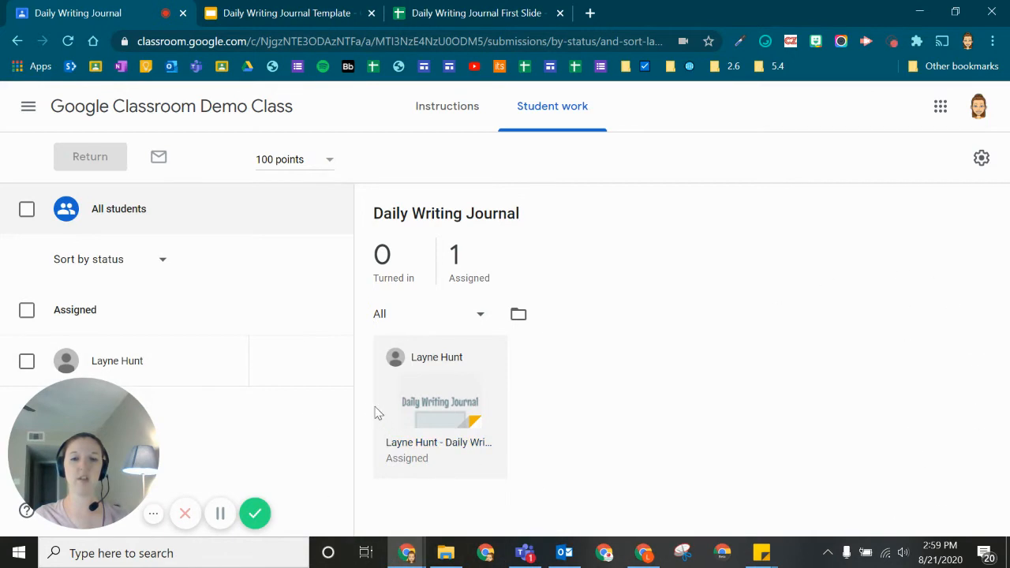
left_click(419, 417)
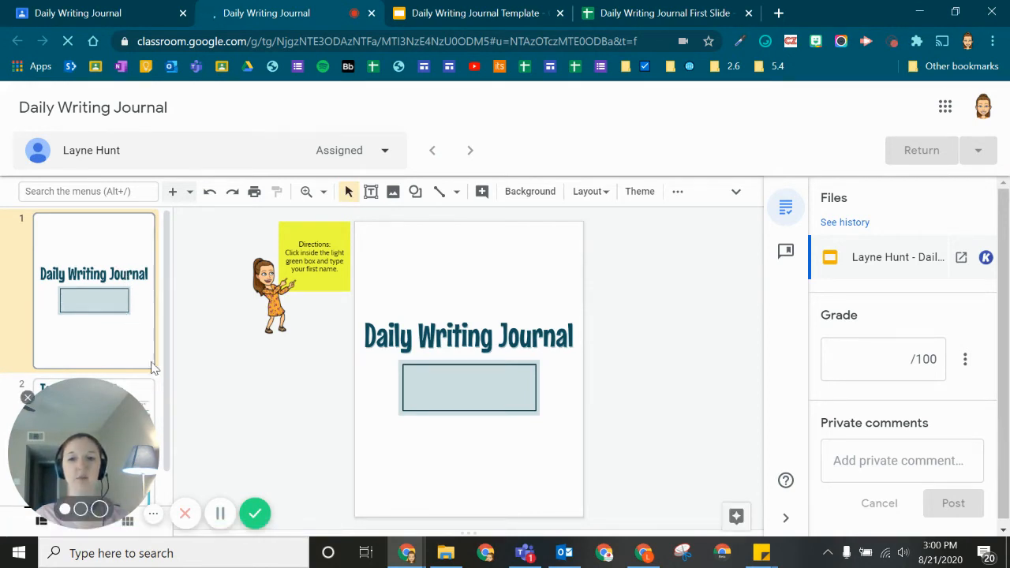
scroll(136, 315, "down", 1)
scroll(135, 319, "down", 1)
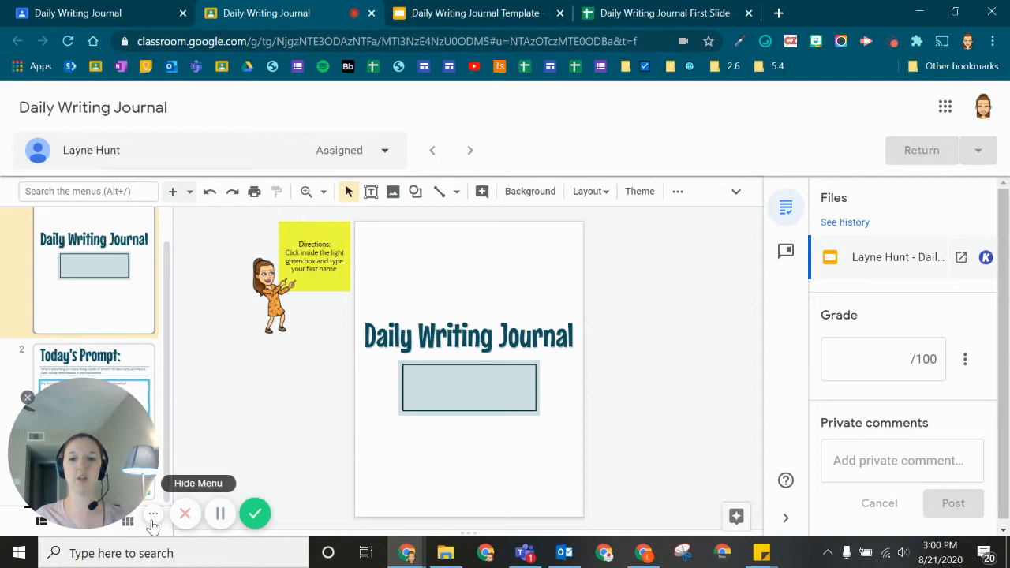
left_click_drag(150, 528, 969, 529)
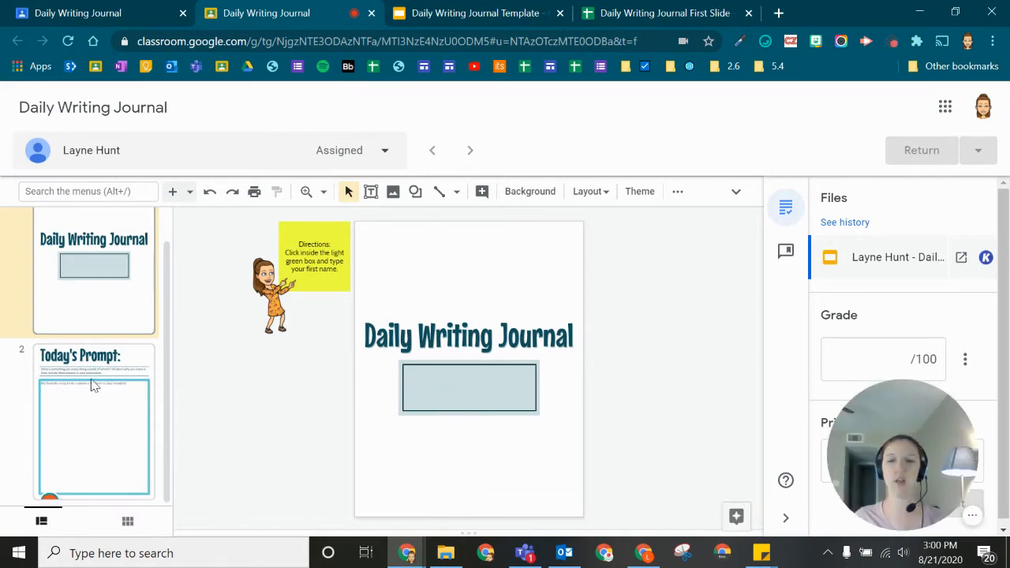
left_click(68, 432)
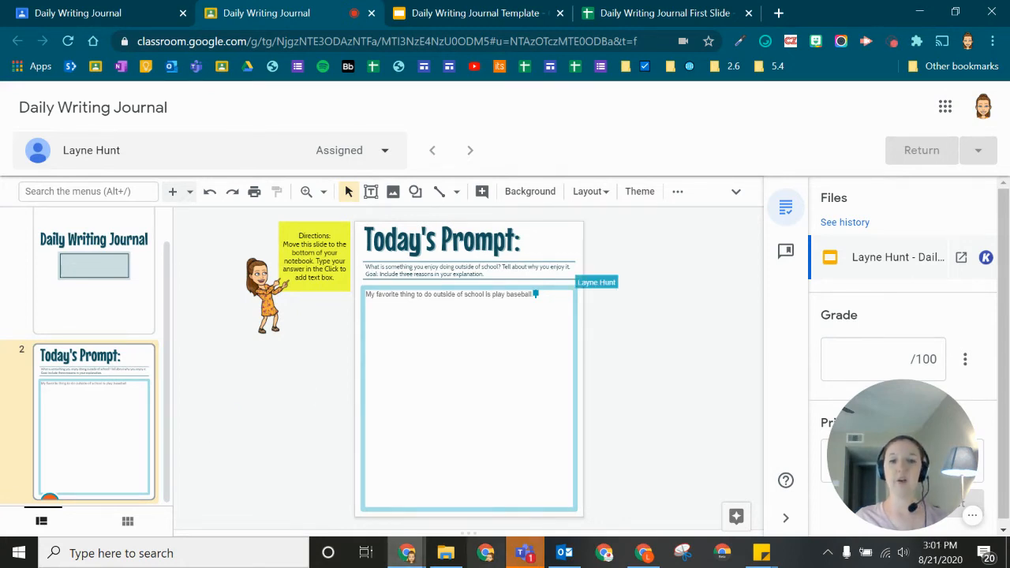
Switch to the student's Chrome window, open the Daily Writing Journal assignment from the classwork list and turn it in.
left_click(631, 556)
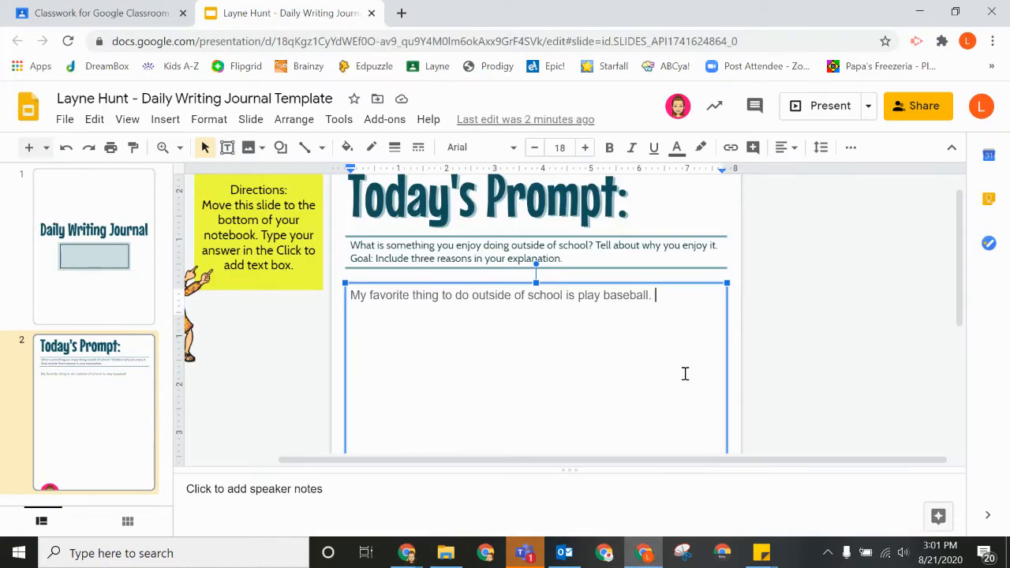
left_click(45, 8)
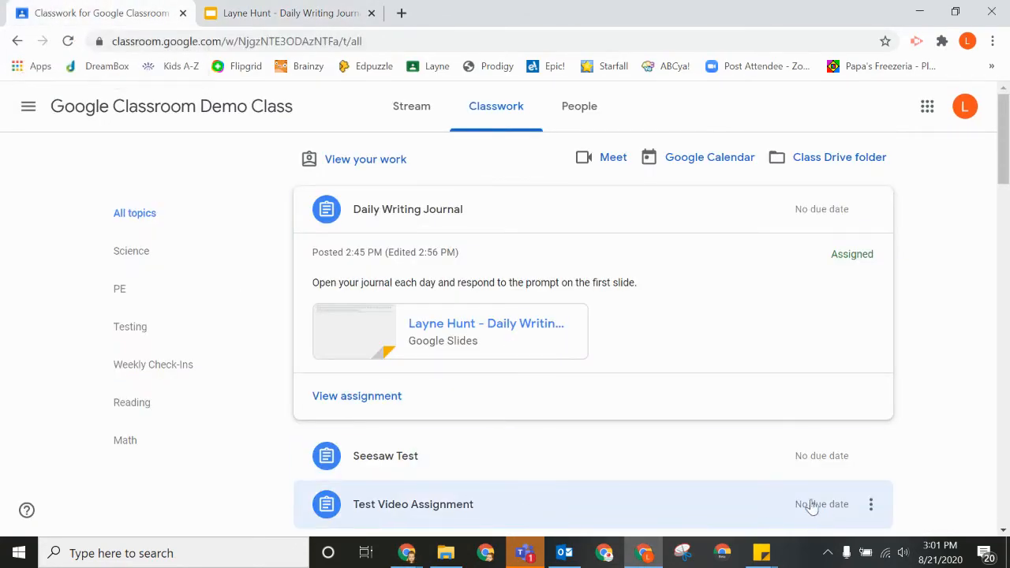
left_click(355, 406)
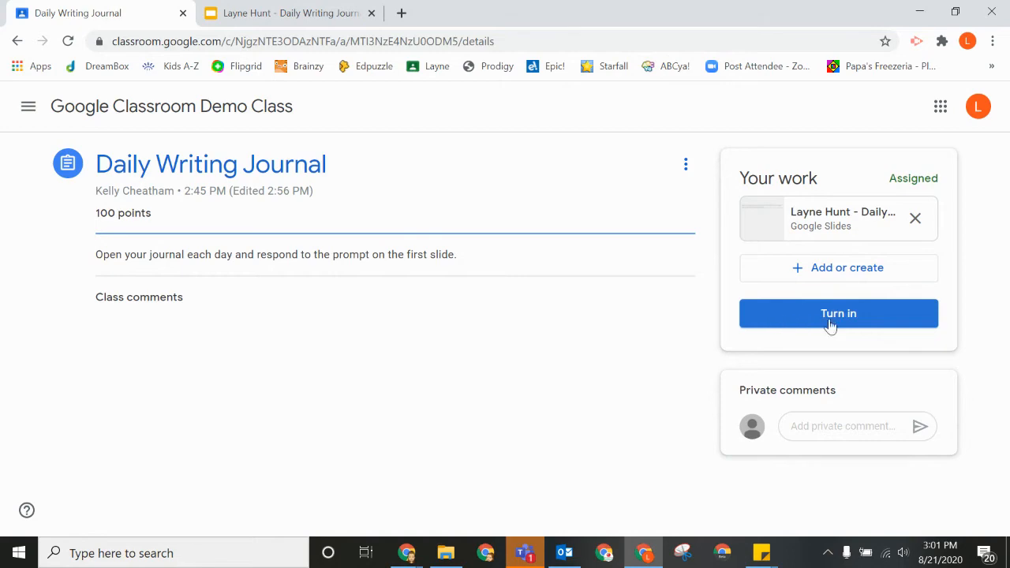
left_click(868, 322)
left_click(652, 378)
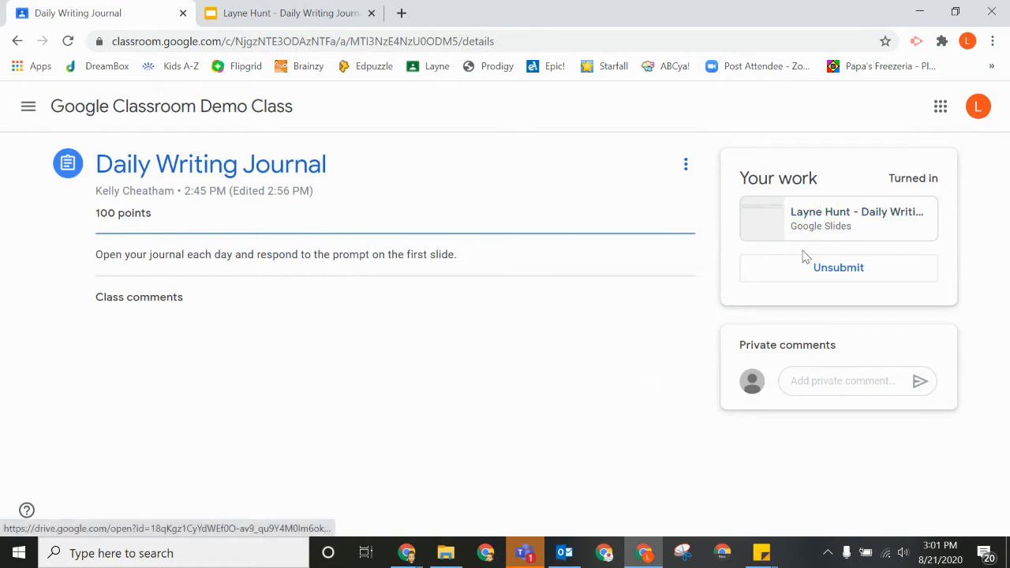
Close the open journal slides, reopen the turned-in file from the assignment to check its editing access, and close it again.
left_click(375, 17)
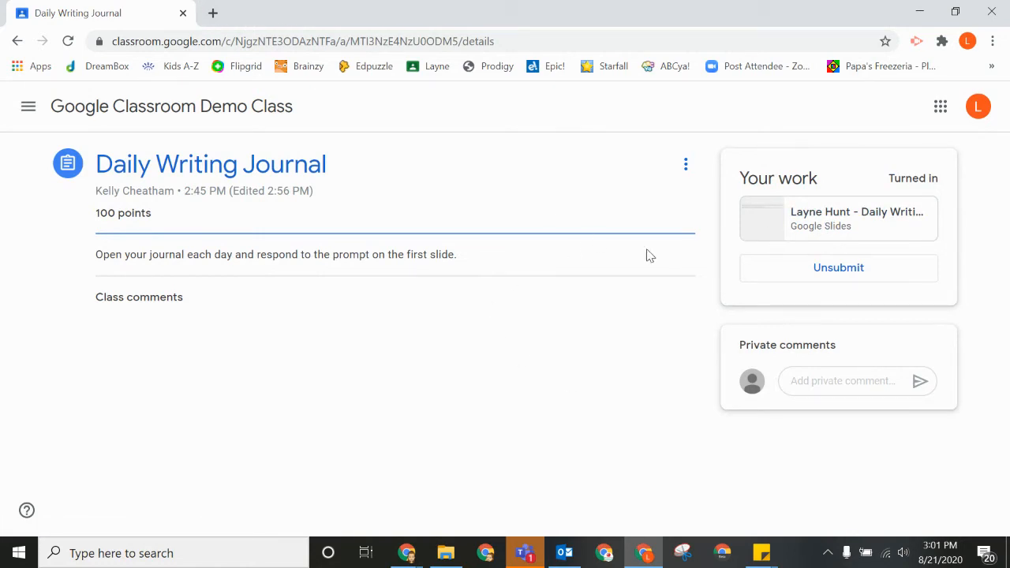
left_click(802, 229)
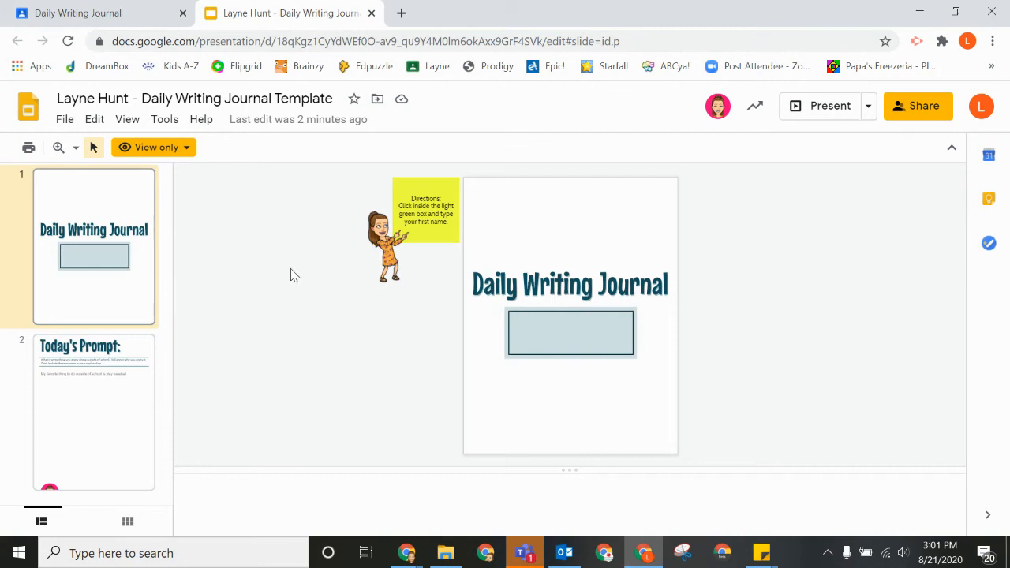
left_click(371, 14)
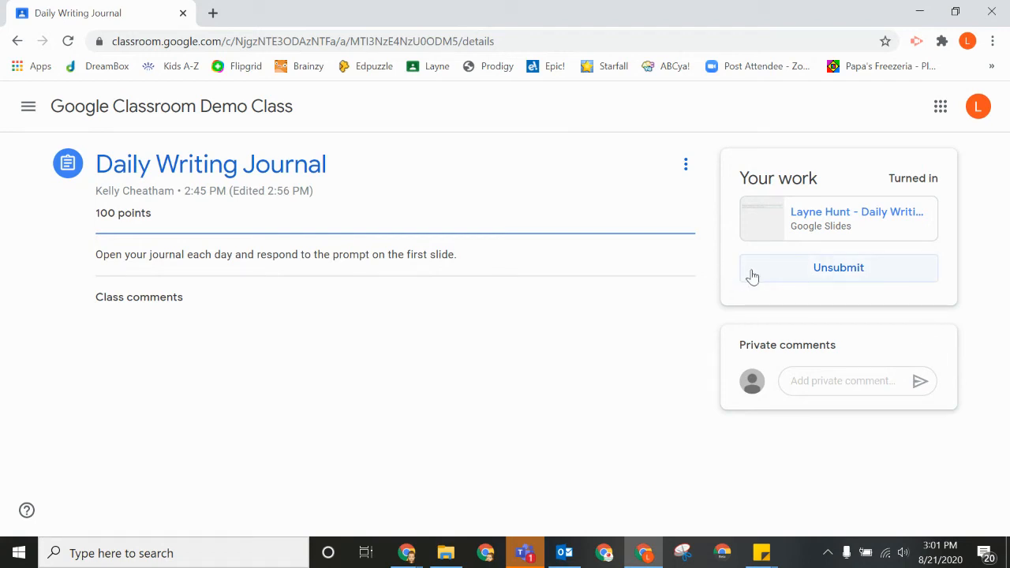
Unsubmit the Daily Writing Journal assignment to reopen its attached slides for editing, and return to the class stream.
left_click(828, 283)
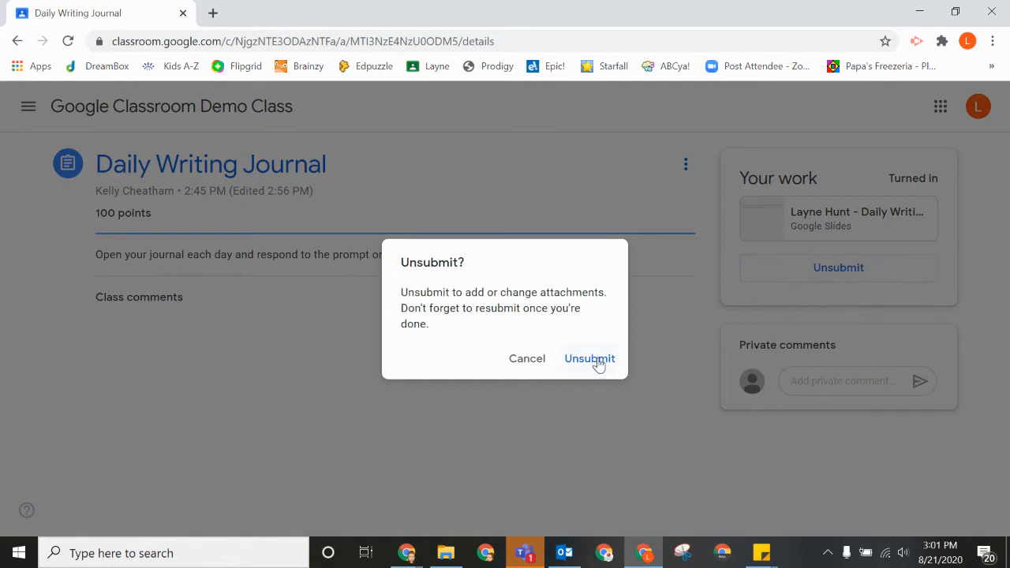
left_click(597, 363)
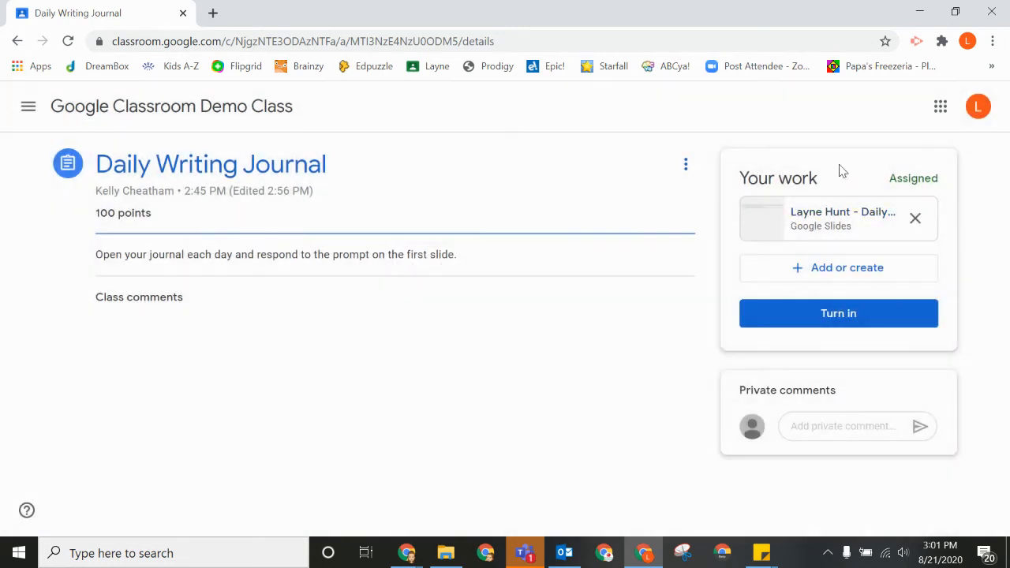
left_click(844, 221)
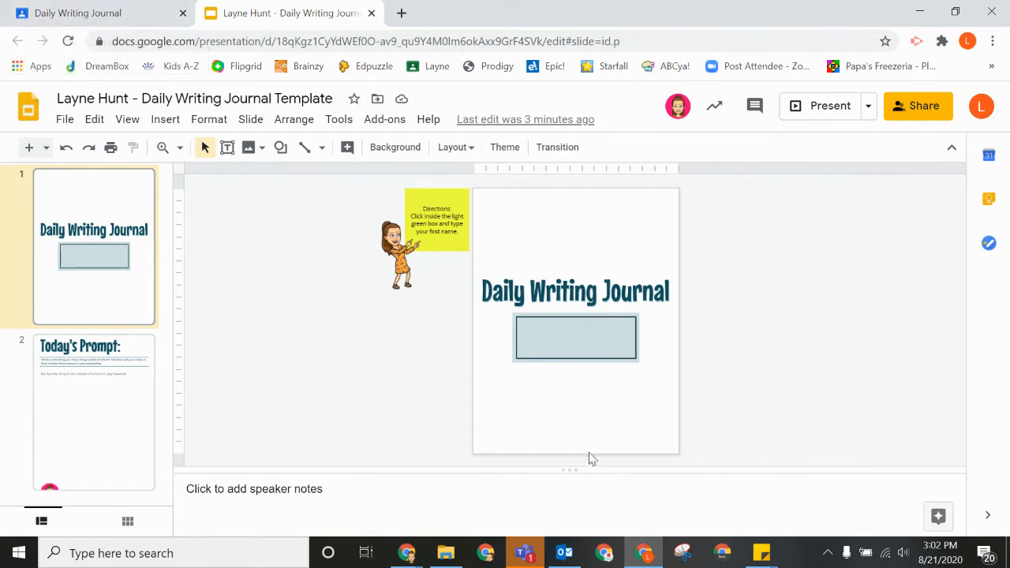
left_click(123, 11)
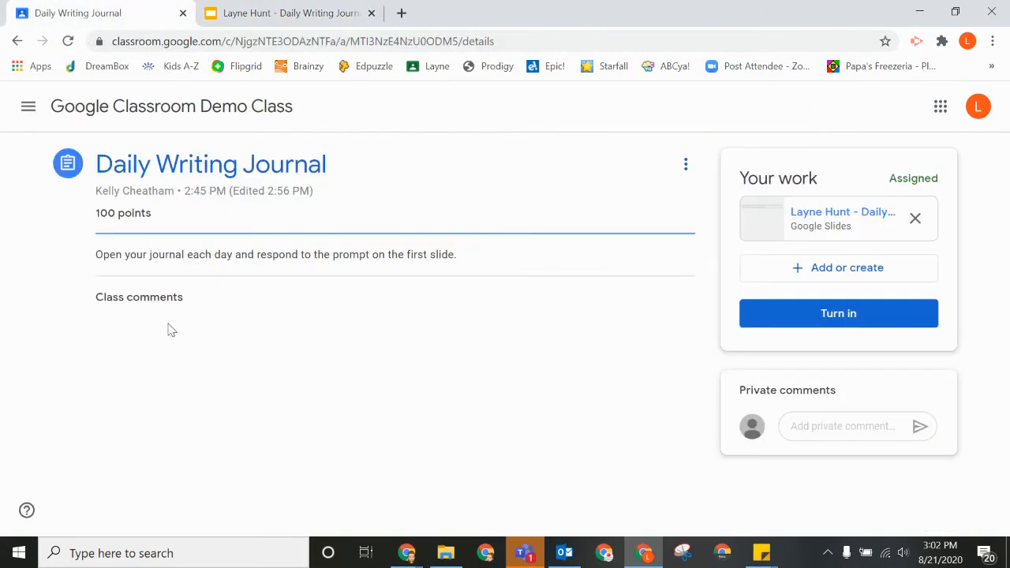
left_click(144, 109)
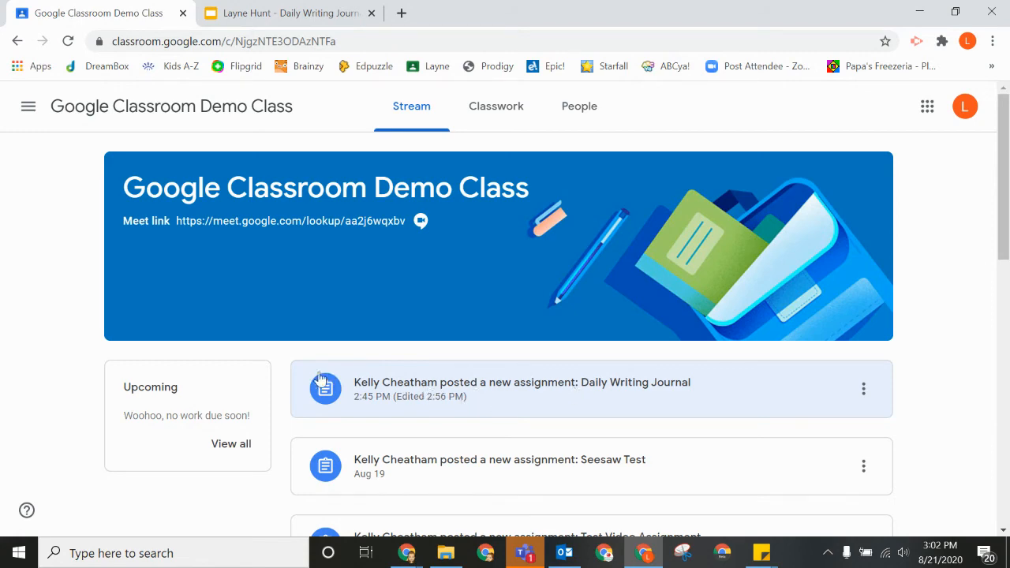
Return to the teacher's Daily Writing Journal Template presentation and duplicate the Today's Prompt slide.
left_click(931, 13)
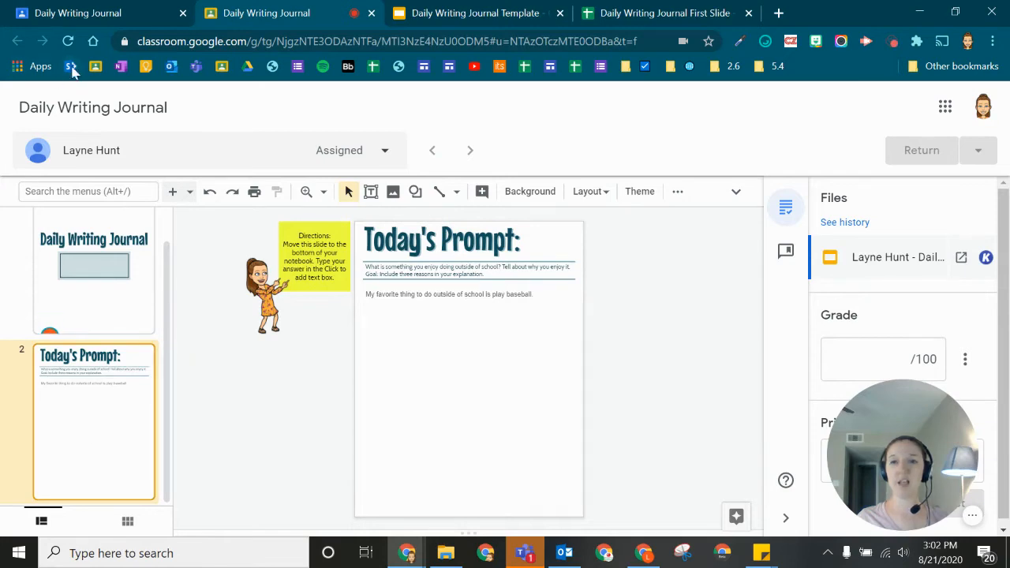
left_click(466, 10)
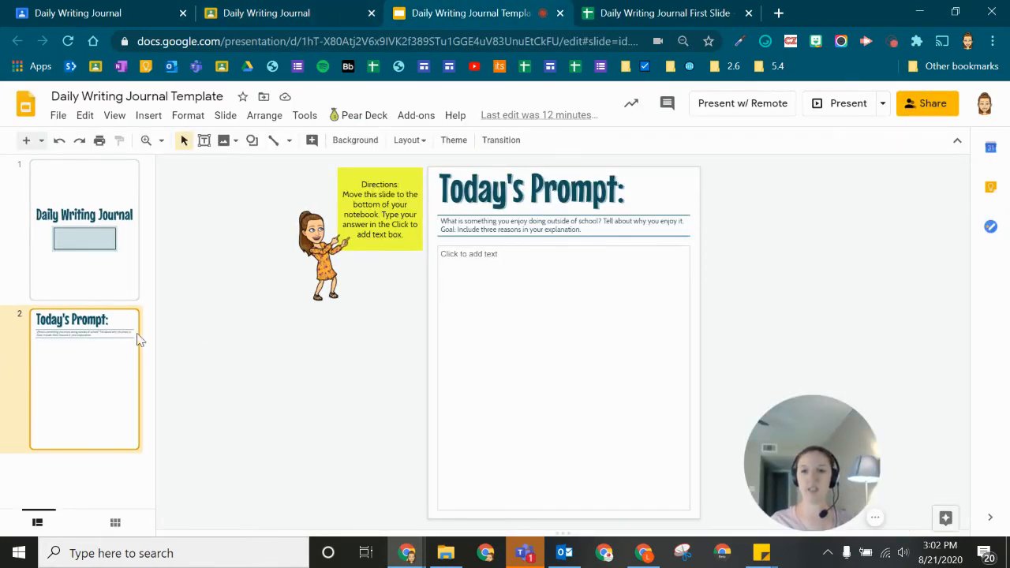
key("ctrl+d")
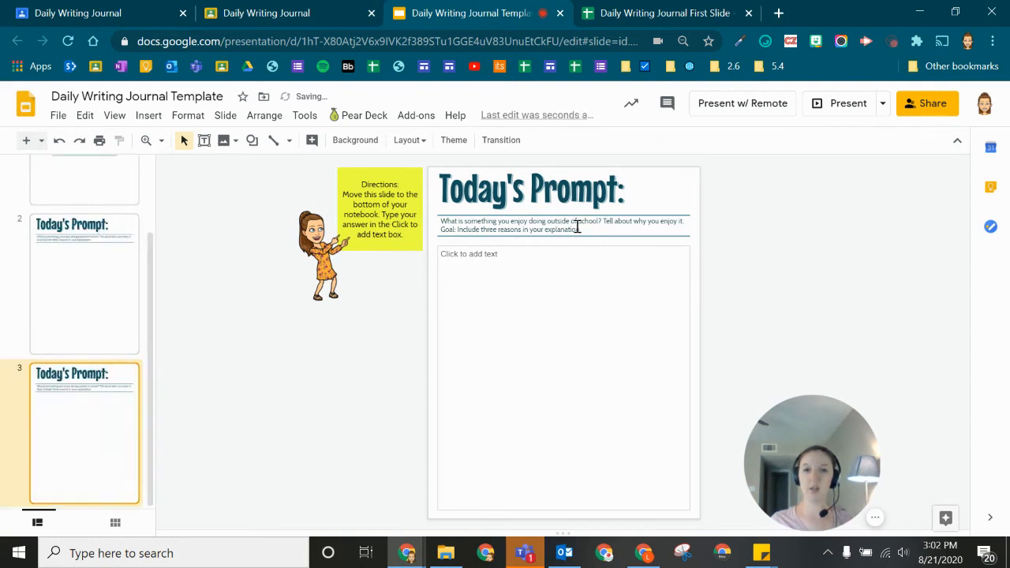
Replace the prompt text on the duplicated slide with "Tell me about your family. Write at least five sentences.".
left_click(584, 225)
key("ctrl+a")
left_click_drag(584, 229, 432, 224)
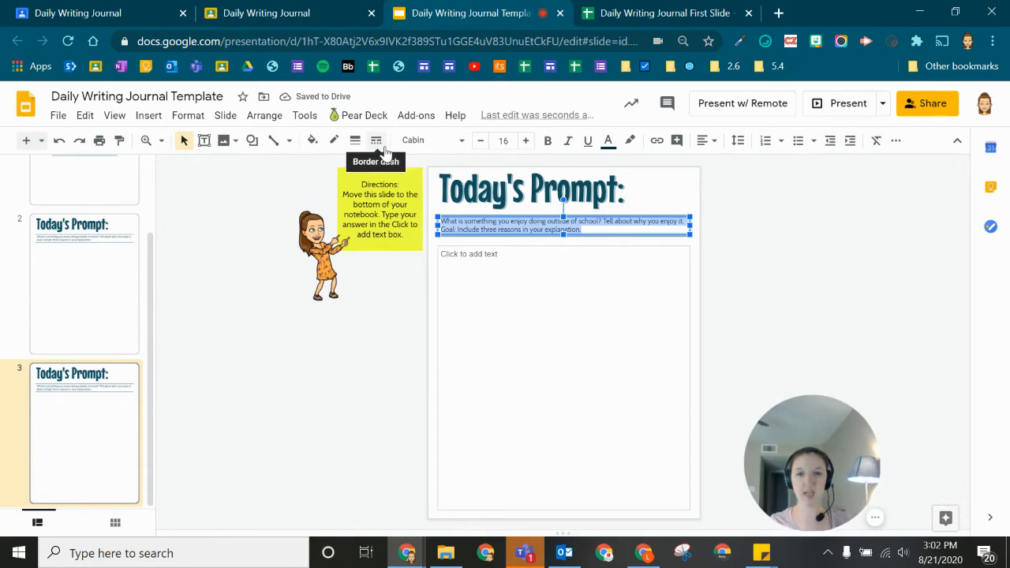
type("Te")
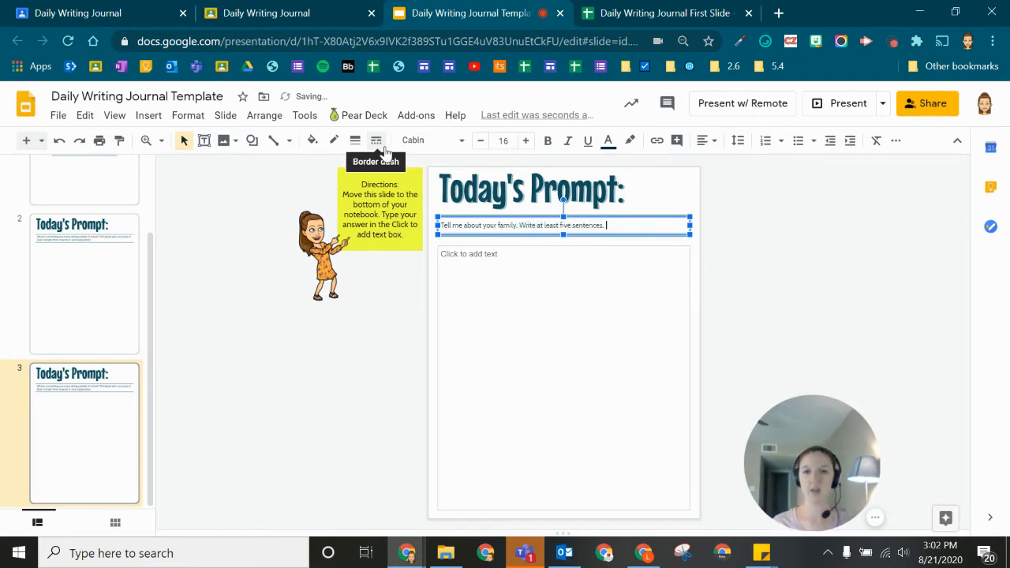
left_click(336, 476)
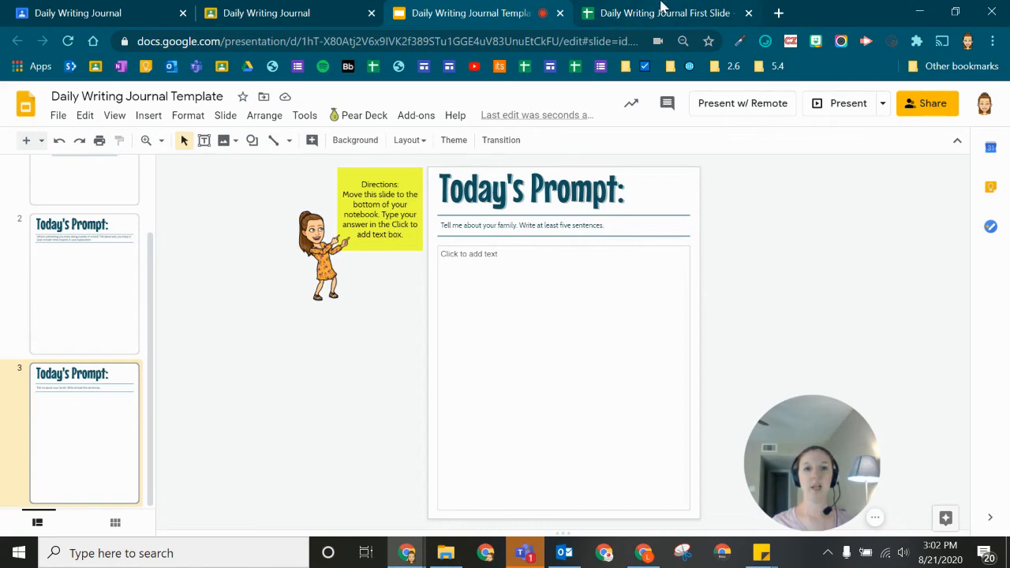
In the Daily Writing Journal First Slide spreadsheet, use Send a Specific Slide to push slide number 3 to the student's journal.
left_click(647, 15)
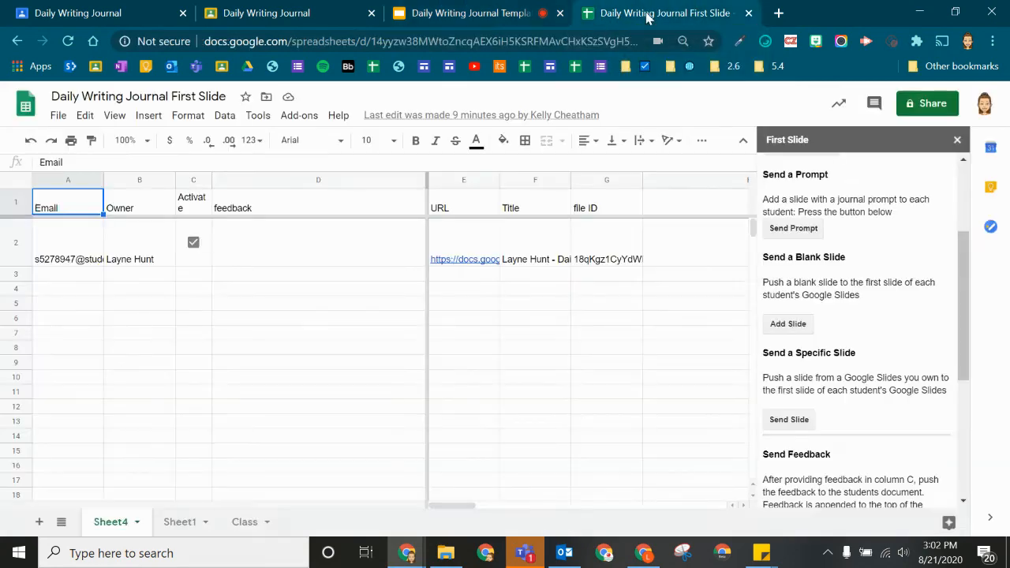
left_click_drag(804, 466, 96, 428)
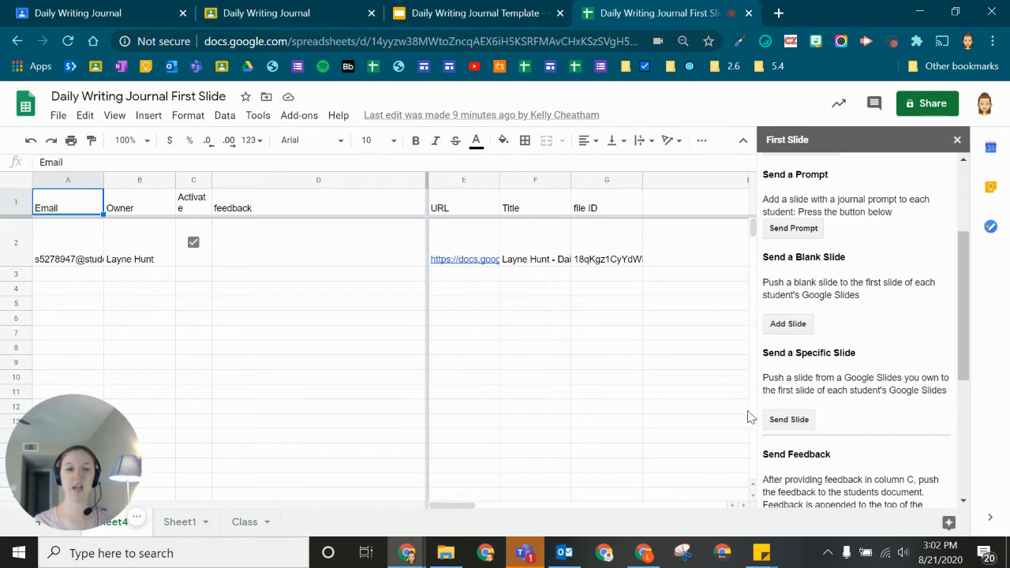
left_click(789, 420)
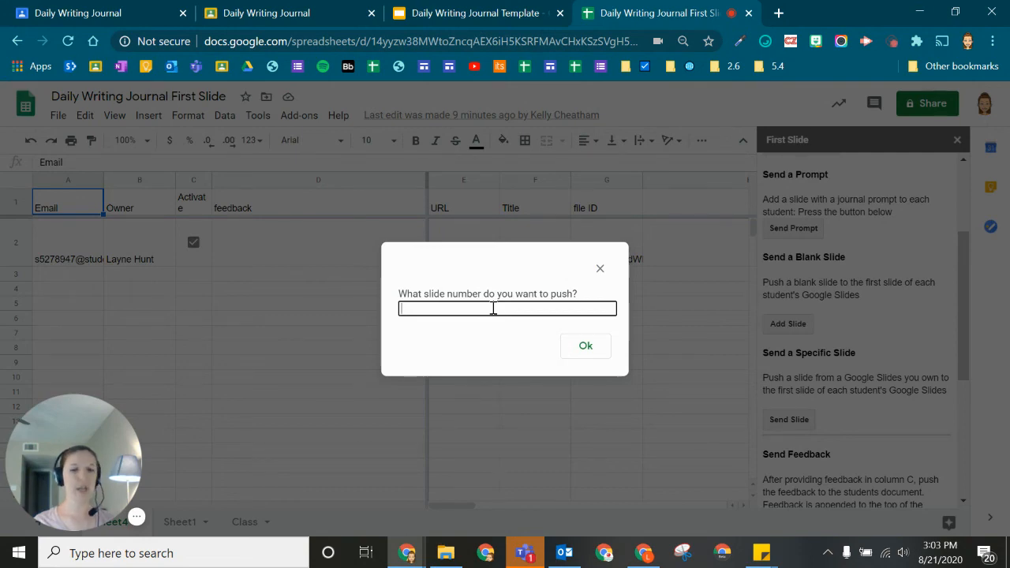
type("3")
left_click(595, 356)
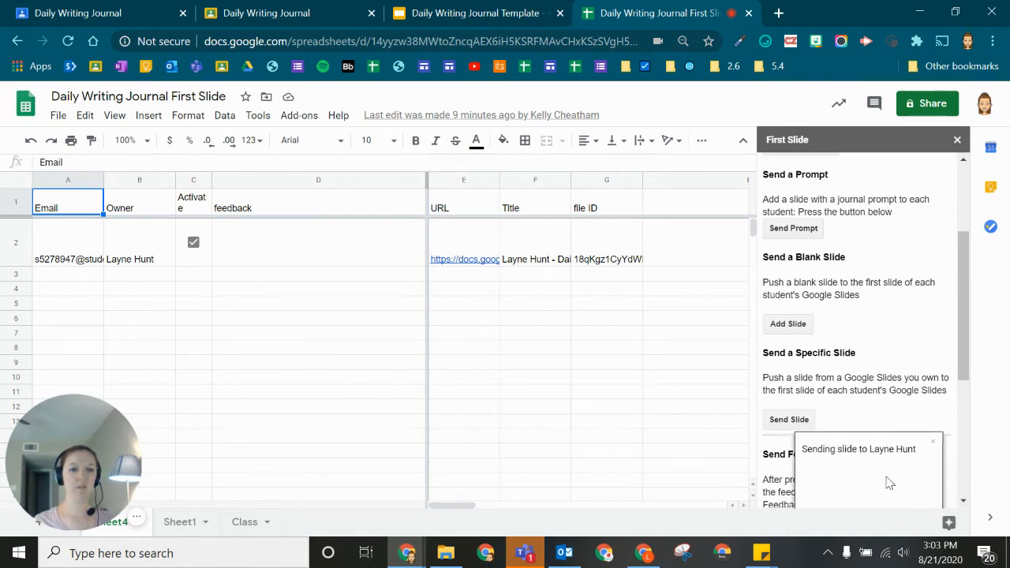
In the student's Chrome window, open the journal from the classwork list and move the new prompt slide to the end.
mouse_move(646, 556)
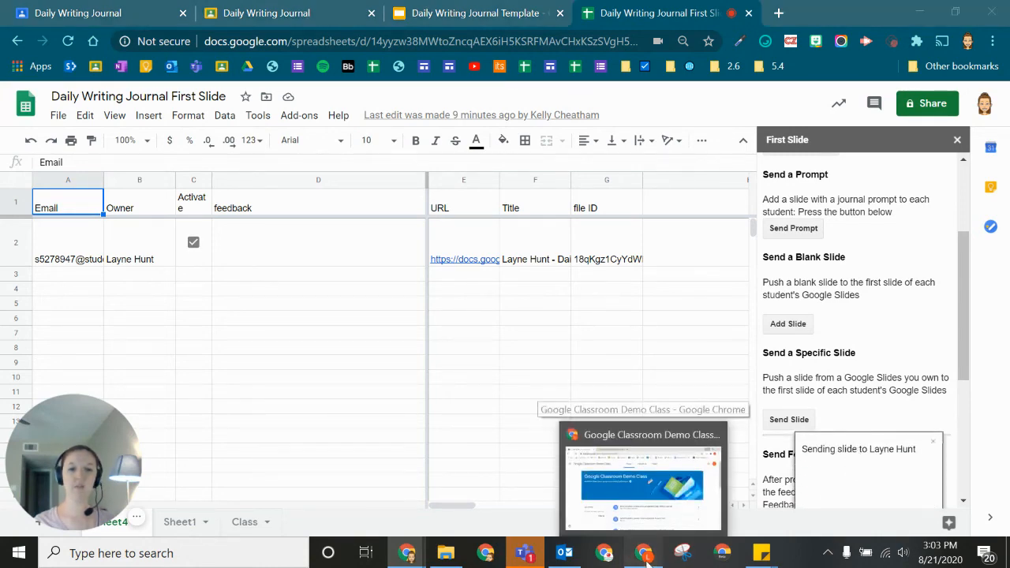
left_click(643, 466)
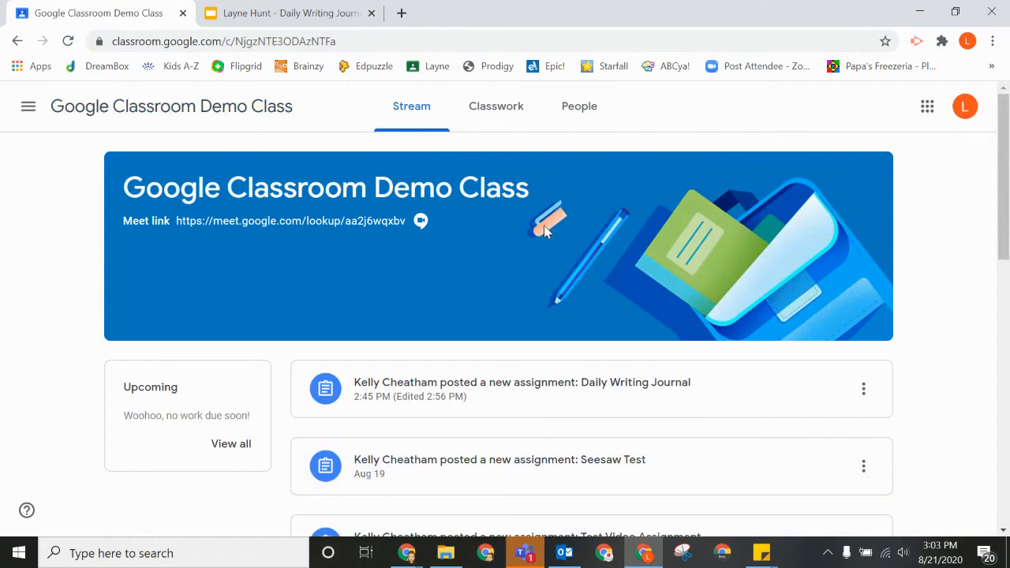
left_click(496, 108)
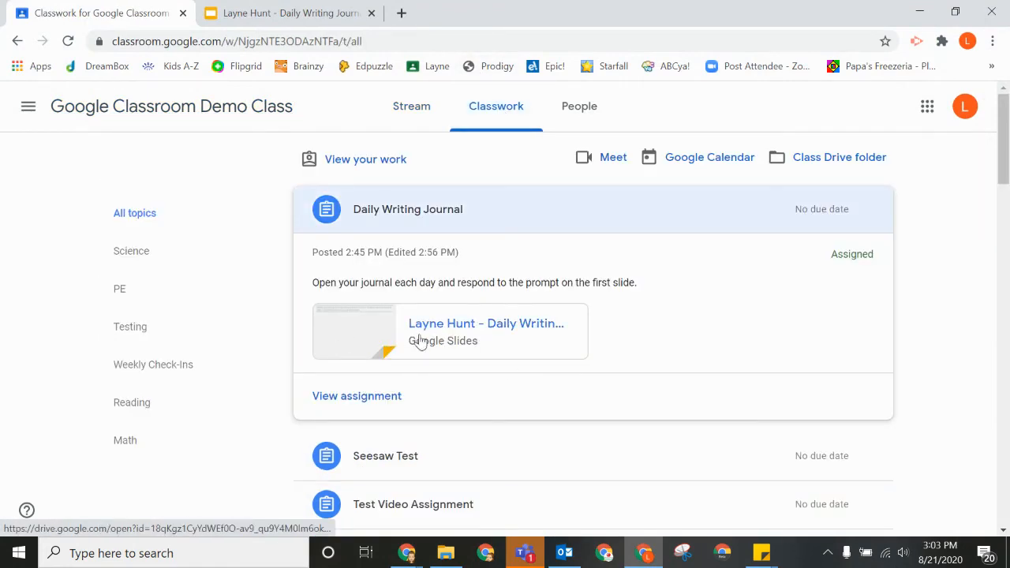
left_click(372, 347)
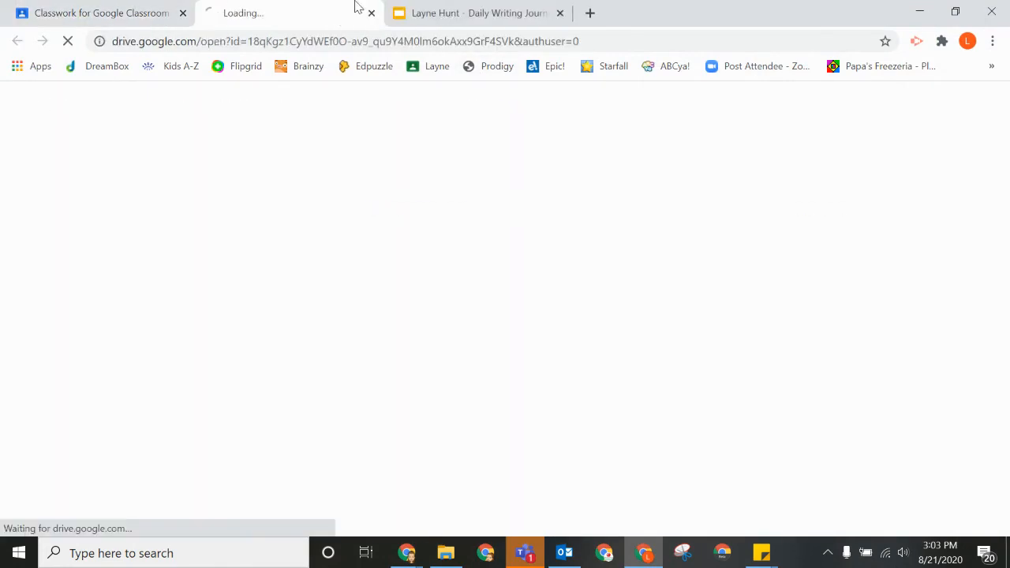
left_click(560, 14)
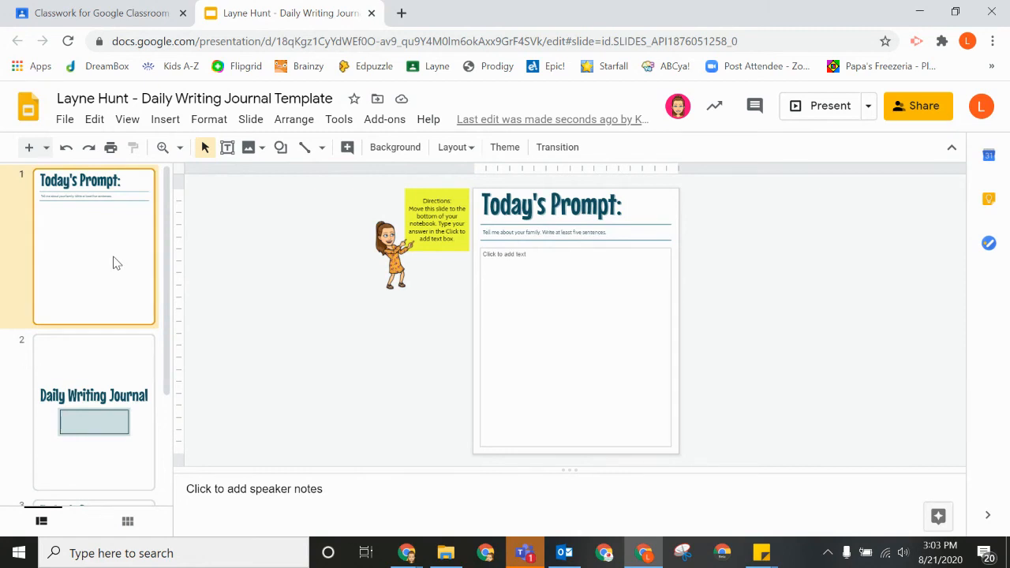
left_click_drag(113, 263, 105, 503)
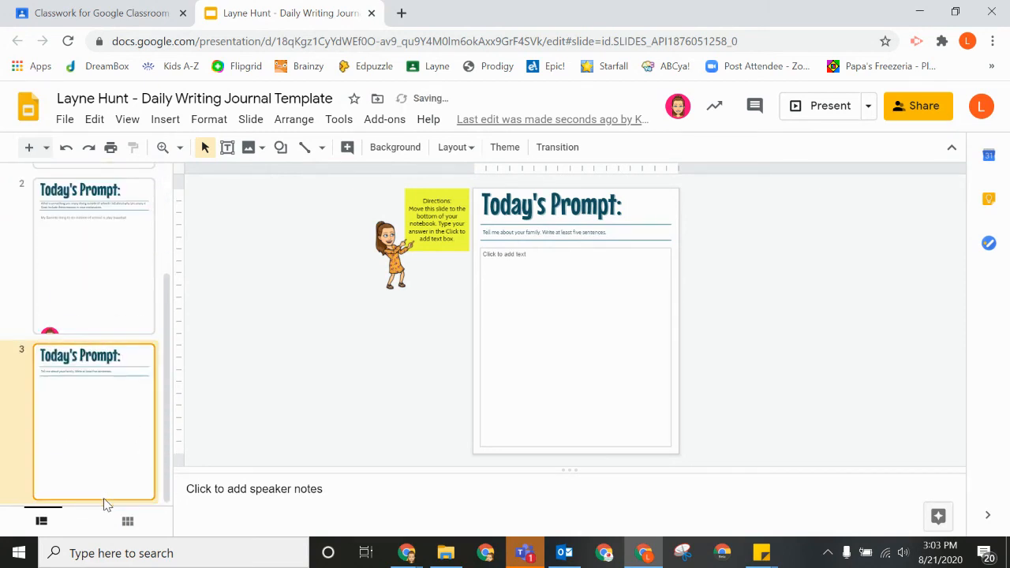